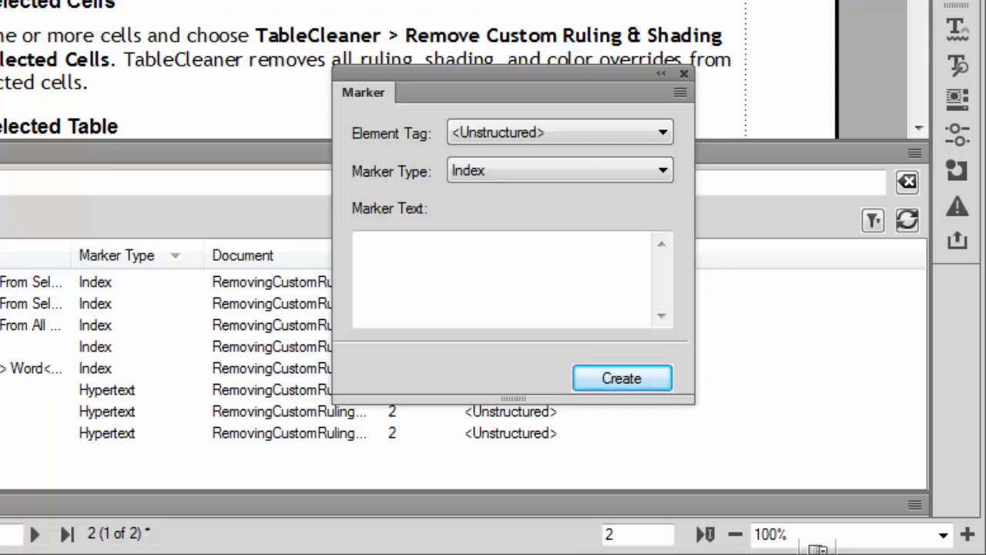
Step: Create an Index marker with the text 1;2;3;4;5;6;7;8;9;10;15;20
left_click(439, 253)
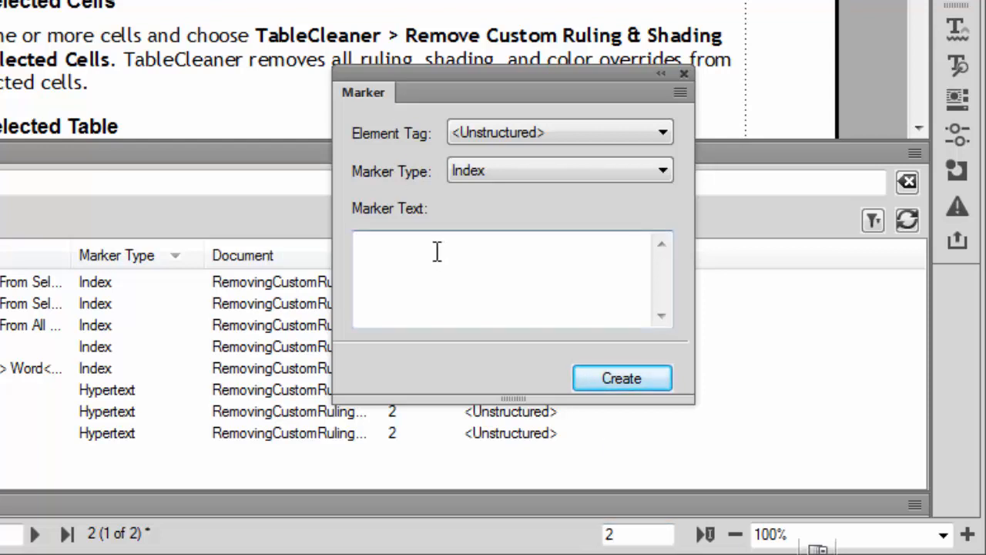
type("1")
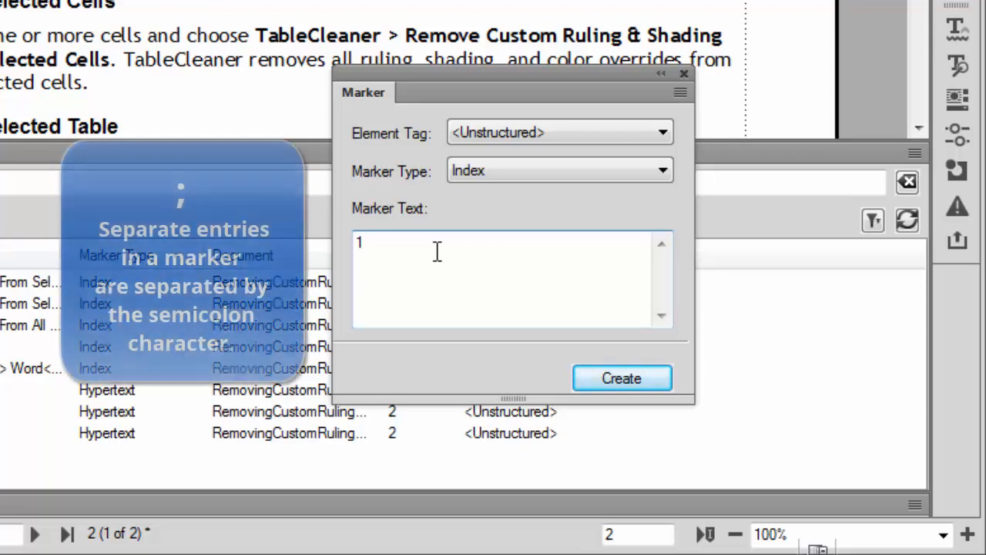
type(";")
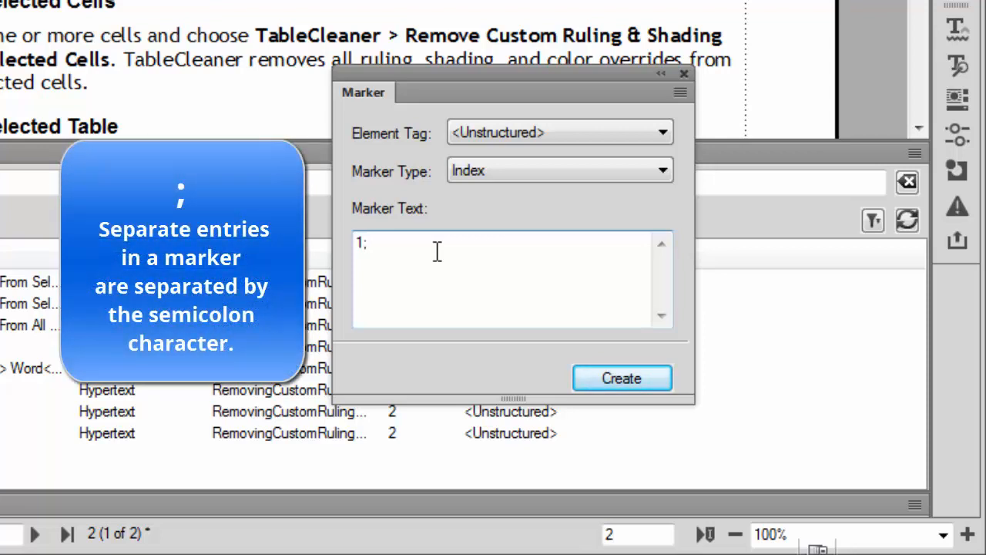
type("2;3;4;5;6")
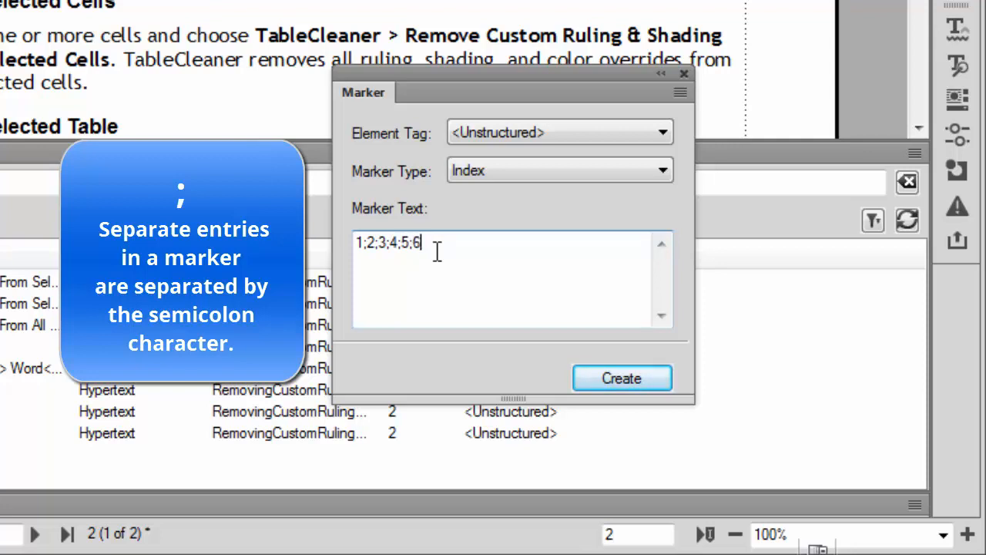
type(";7;8;9;10;15;2")
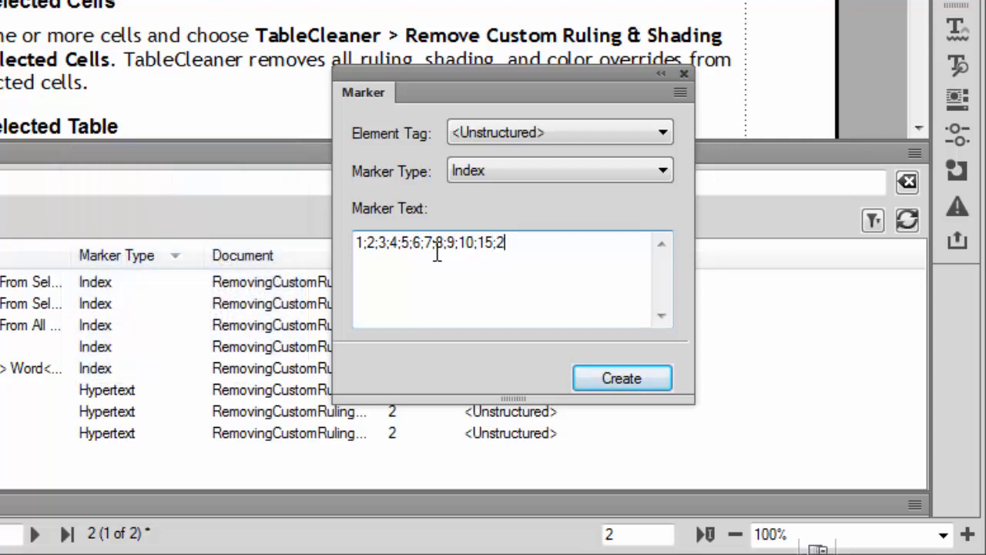
type("0")
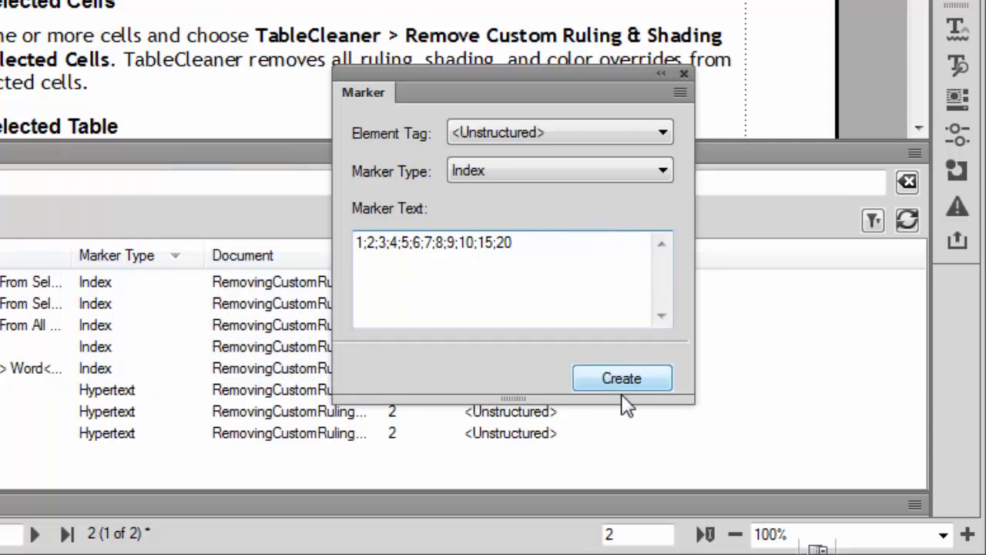
left_click(623, 389)
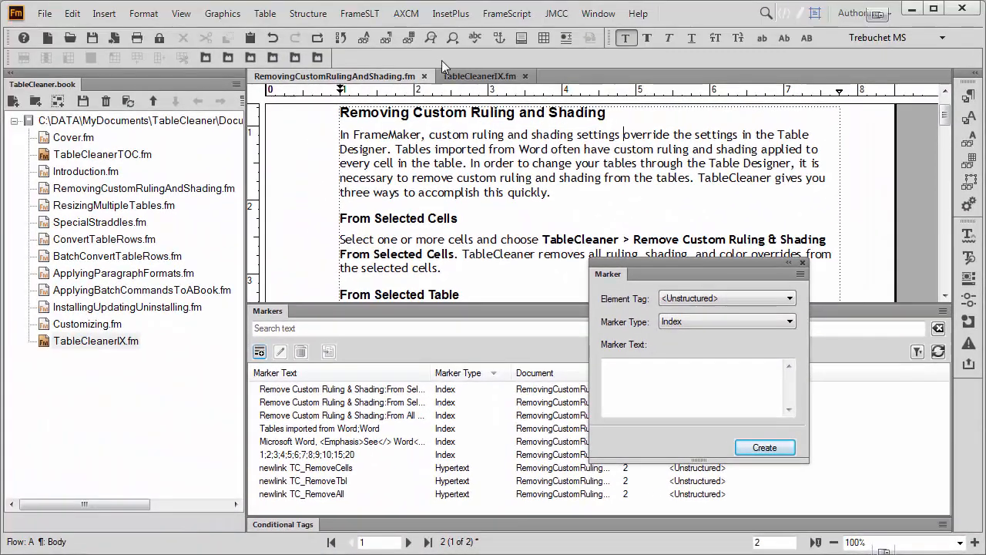
Step: Update the book to regenerate TableCleanerIX.fm, and show the Numerics group at the start of the generated index
left_click(128, 101)
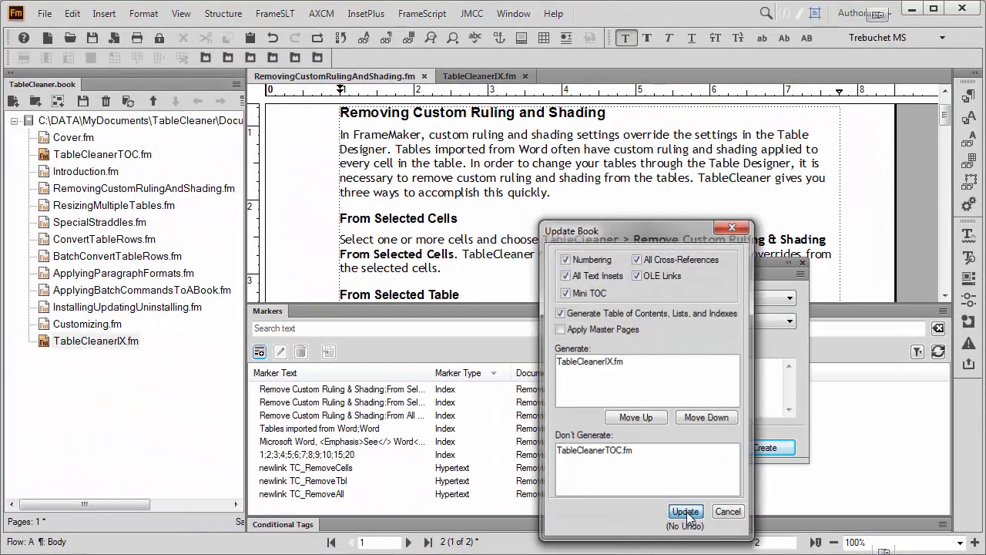
left_click(687, 511)
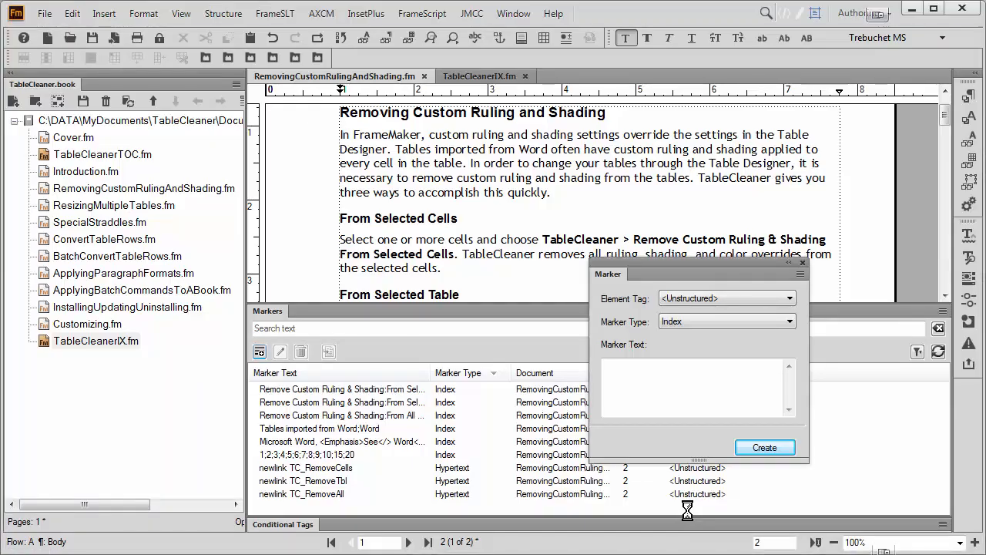
left_click(493, 75)
scroll(519, 167, "up", 15)
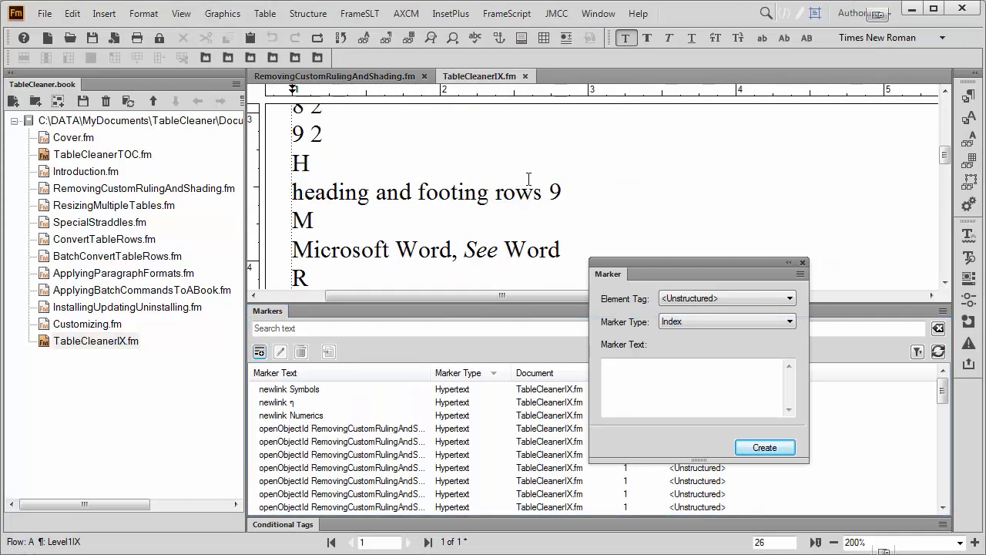
scroll(528, 179, "up", 2)
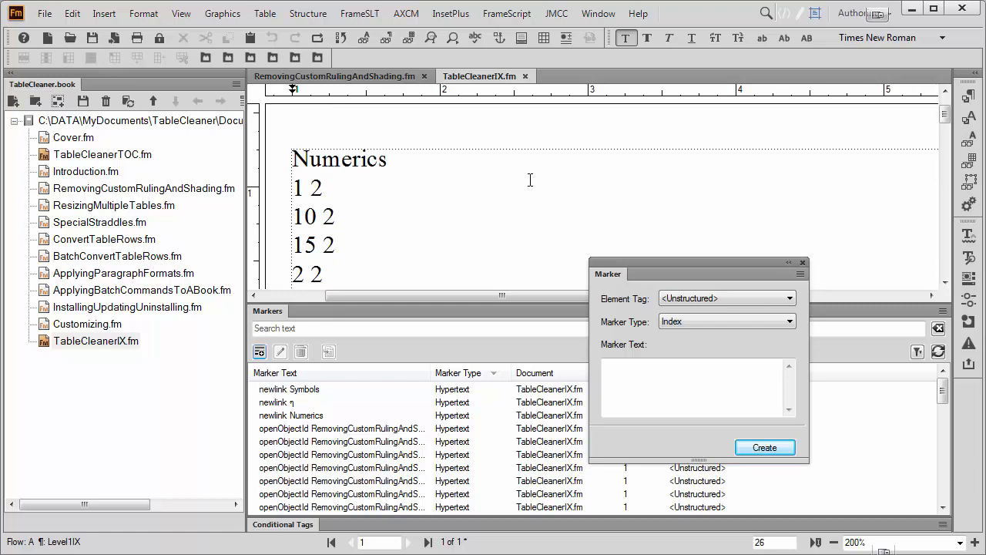
Step: Reduce the zoom of the index document and move the Marker dialog clear of the Numerics entries
left_click(960, 542)
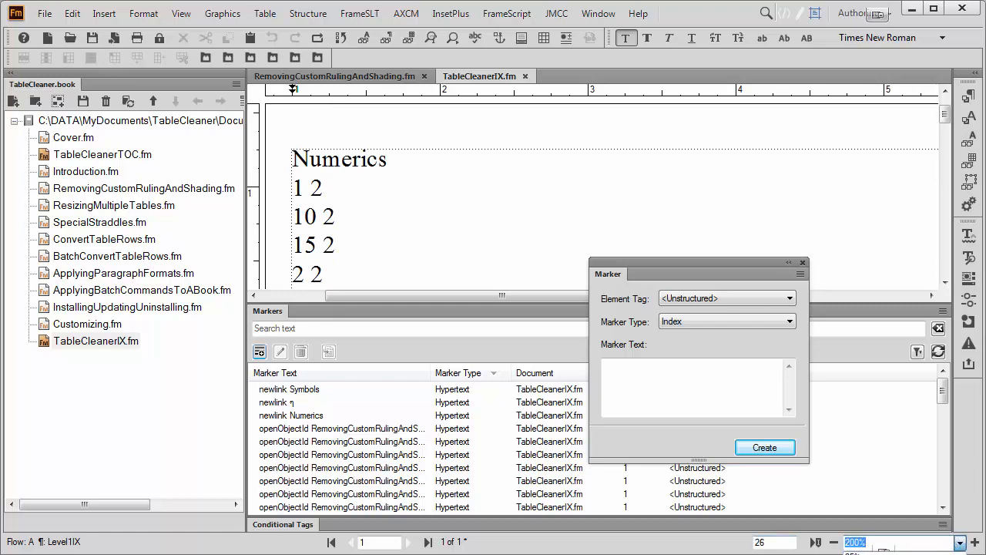
left_click(886, 553)
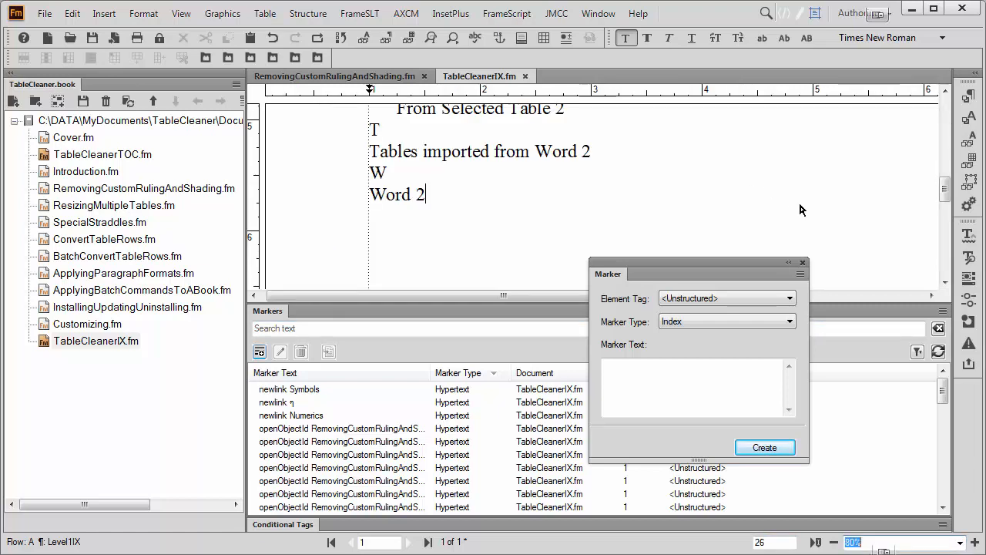
left_click_drag(945, 190, 945, 127)
left_click(944, 91)
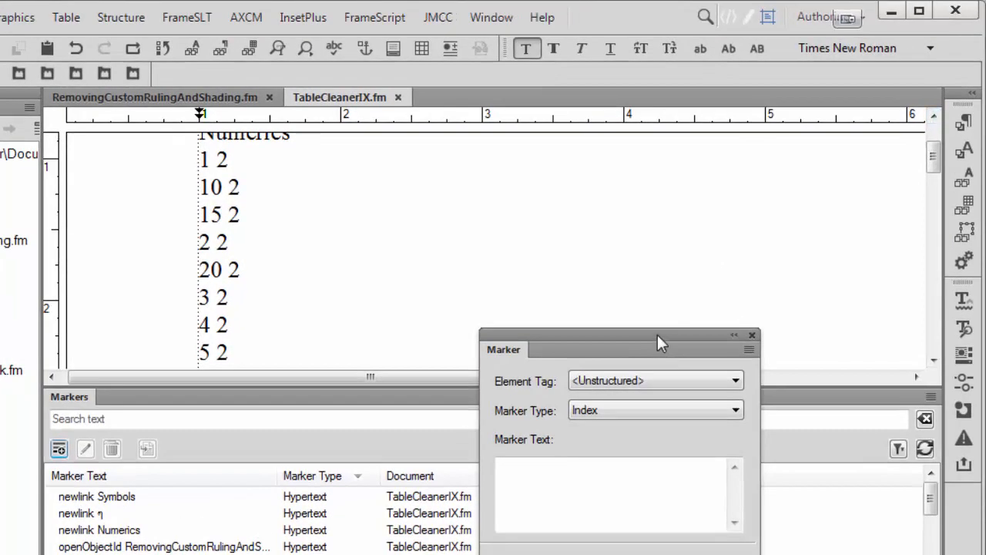
mouse_move(696, 297)
left_mouse_down()
mouse_move(752, 363)
mouse_move(776, 373)
left_mouse_up()
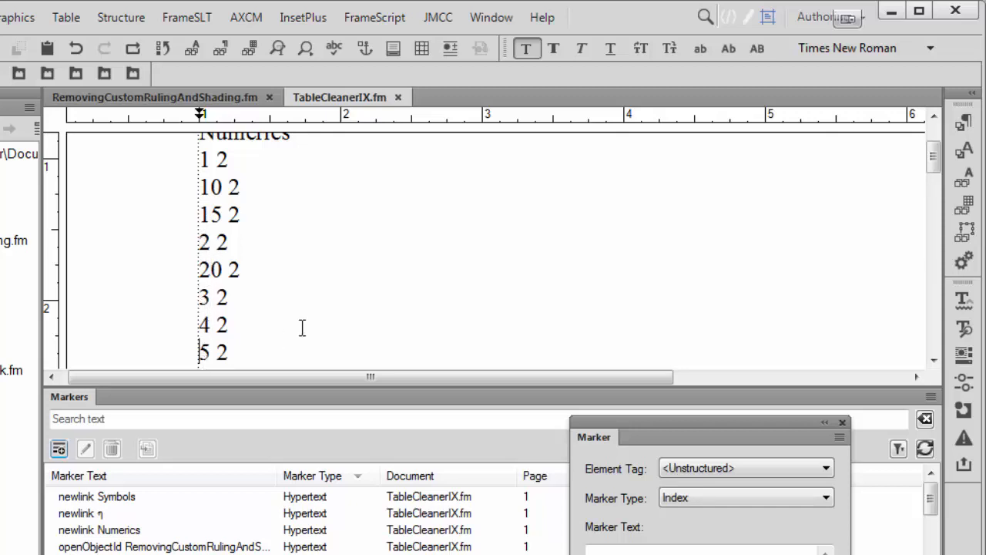
Step: Collapse the Markers list to show the whole Numerics group, and follow index entry 1 to its source marker
scroll(336, 311, "down", 2)
scroll(337, 312, "down", 3)
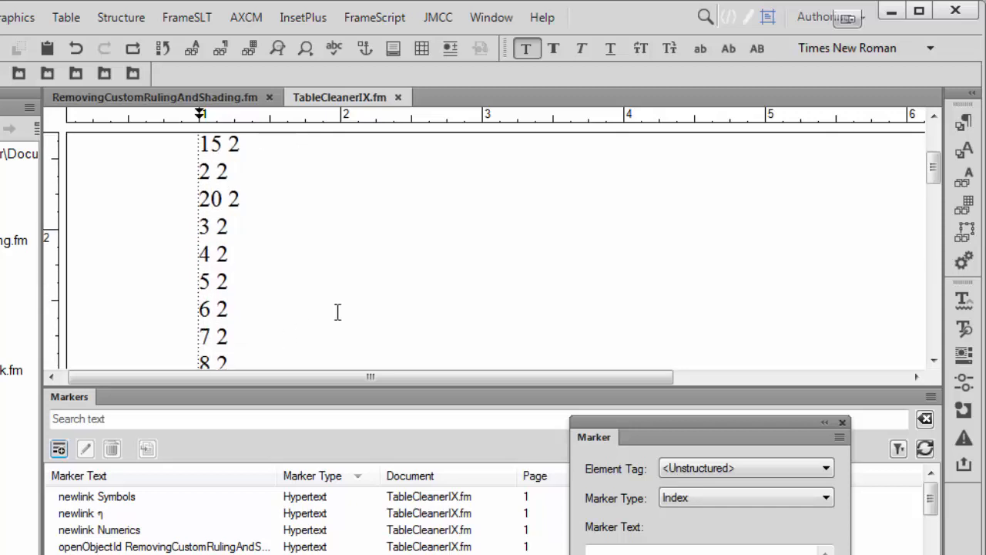
scroll(339, 312, "down", 1)
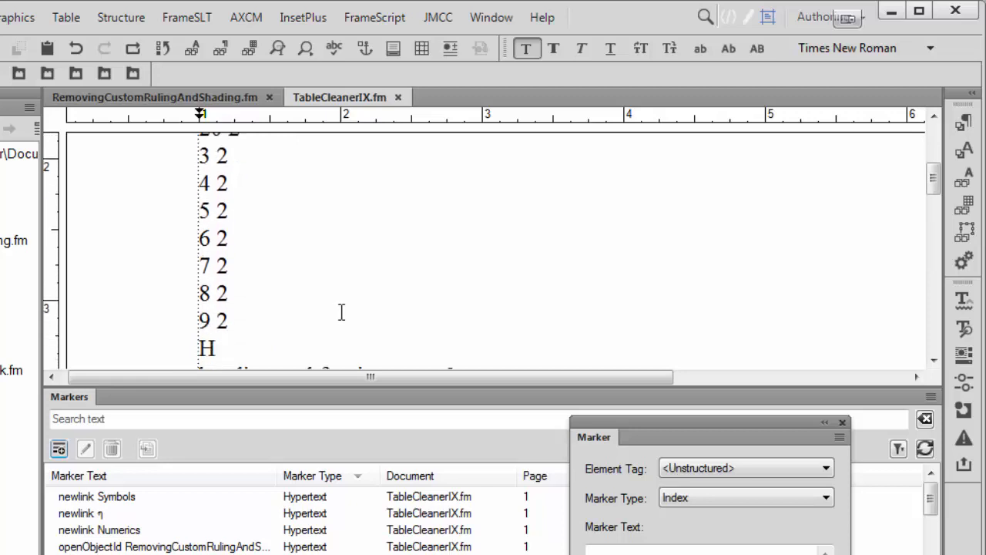
scroll(341, 311, "up", 7)
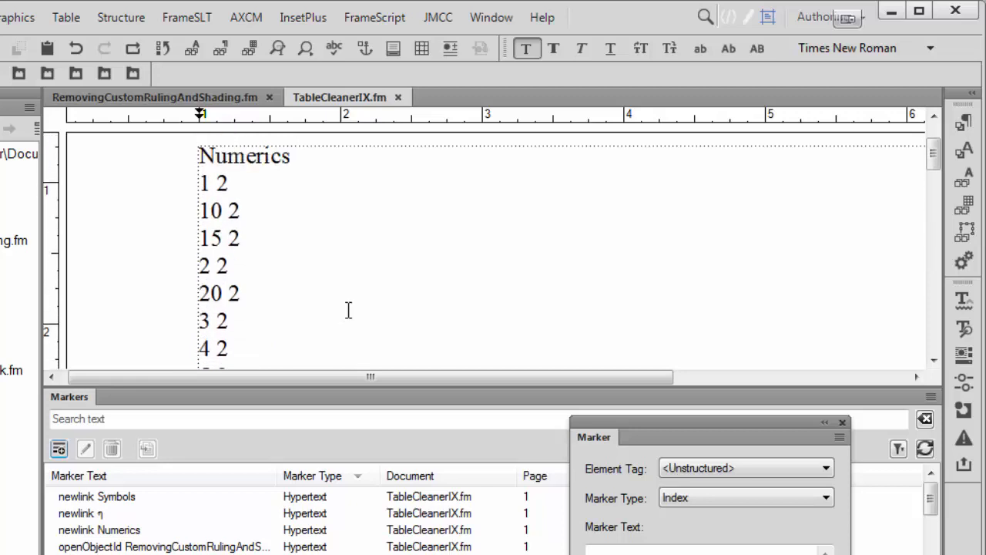
double_click(323, 395)
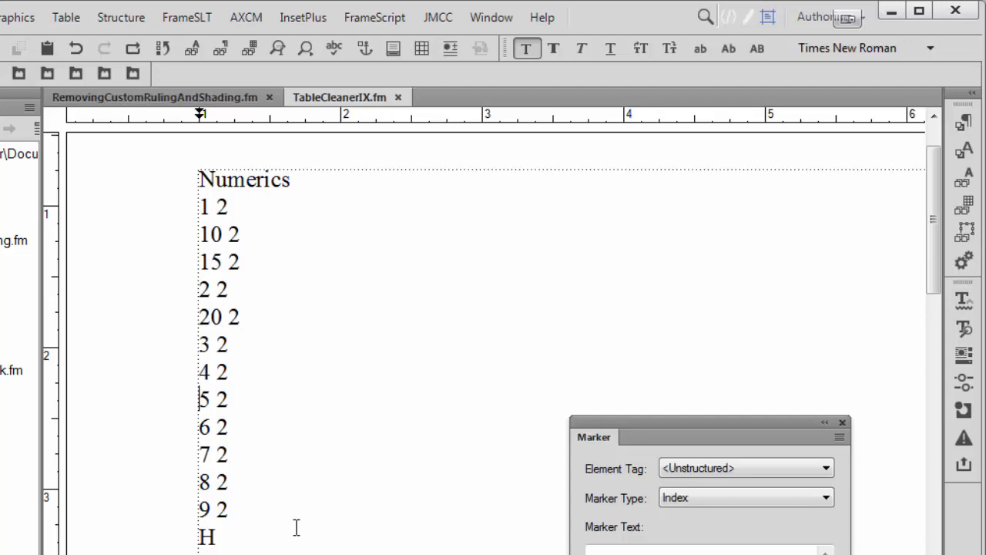
left_click(220, 220, "ctrl+alt")
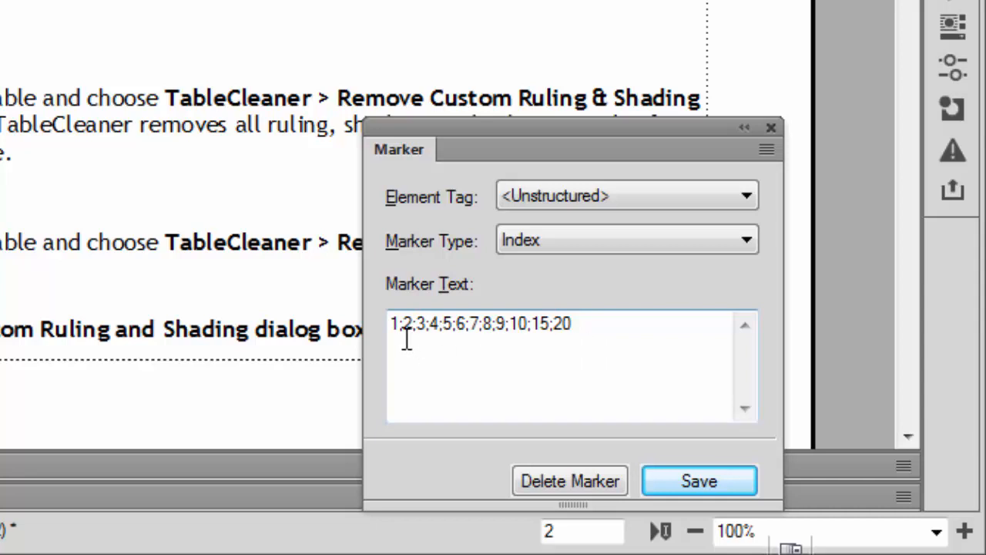
Step: Add the sort characters [01] after entry 1 and [02] after entry 2 in the marker text
left_click(398, 324)
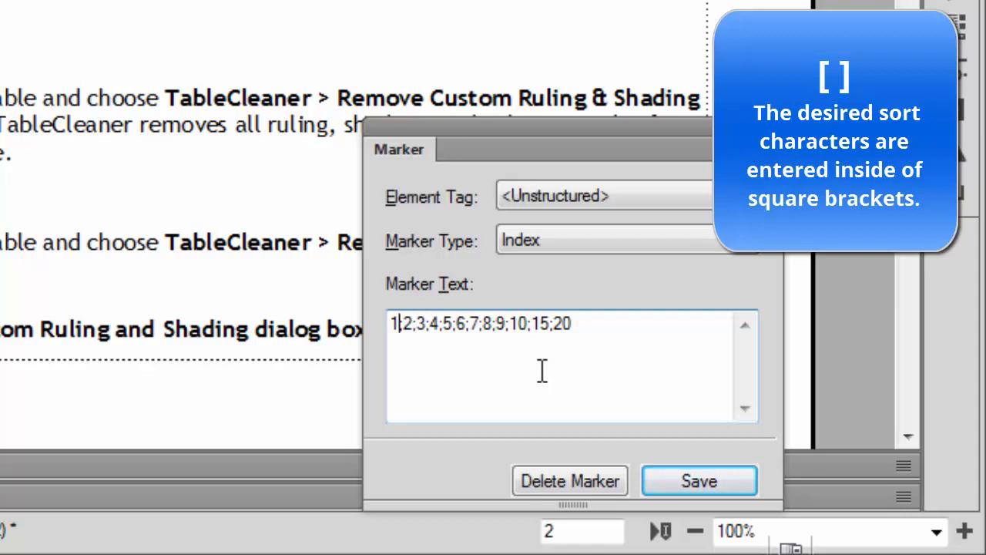
type("[")
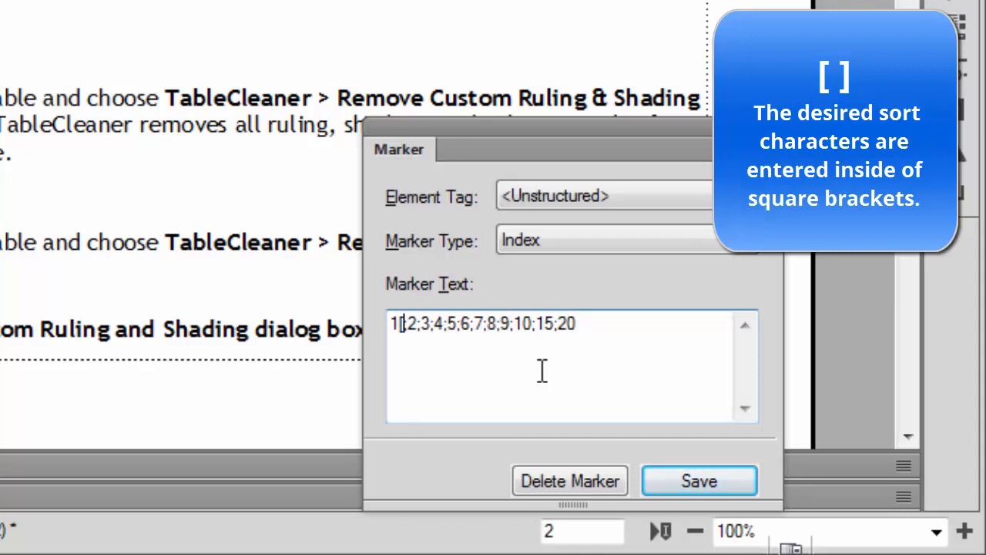
type("01];2")
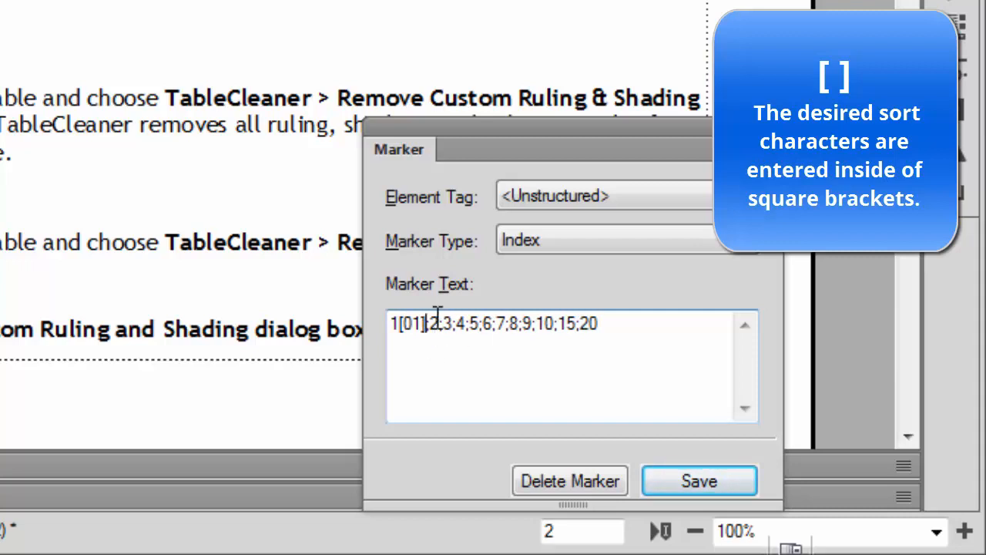
type("[0")
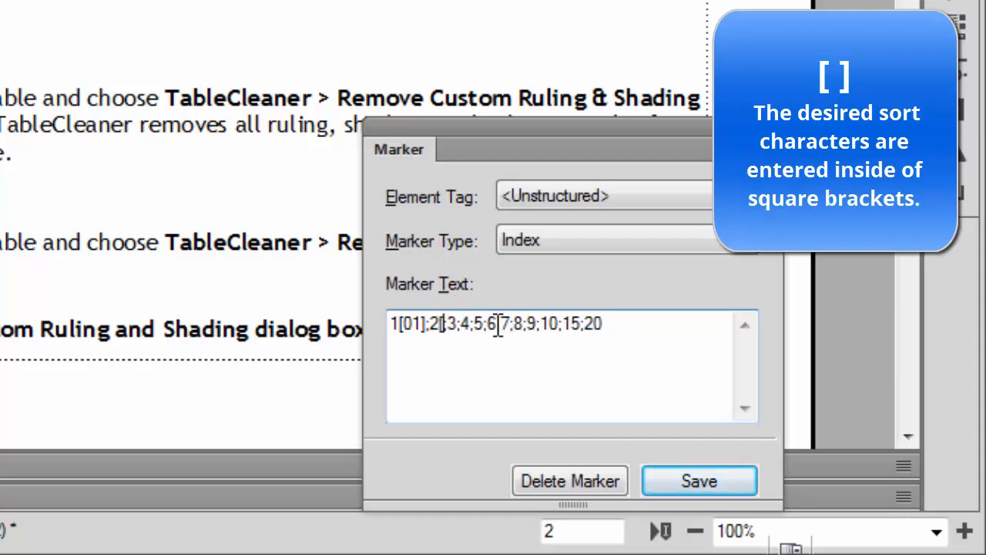
type("2];")
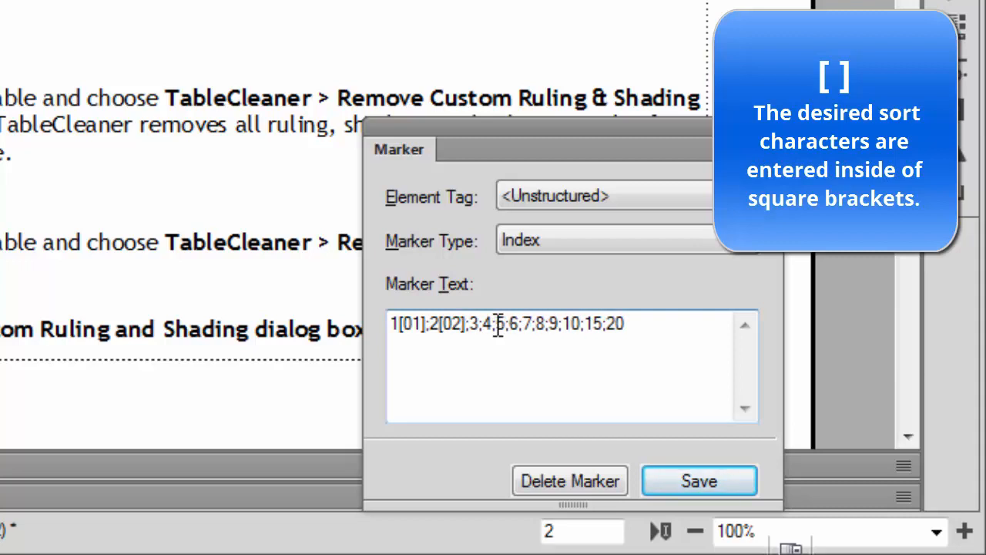
Step: Add the sort characters [03] after entry 3 and [04] after entry 4, and save the marker
left_click(481, 330)
type("[03")
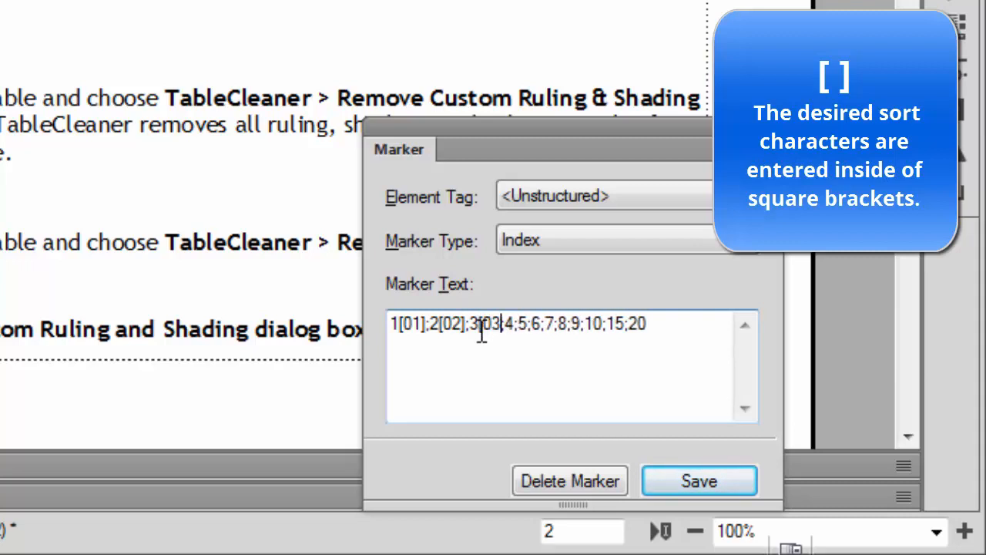
type("]")
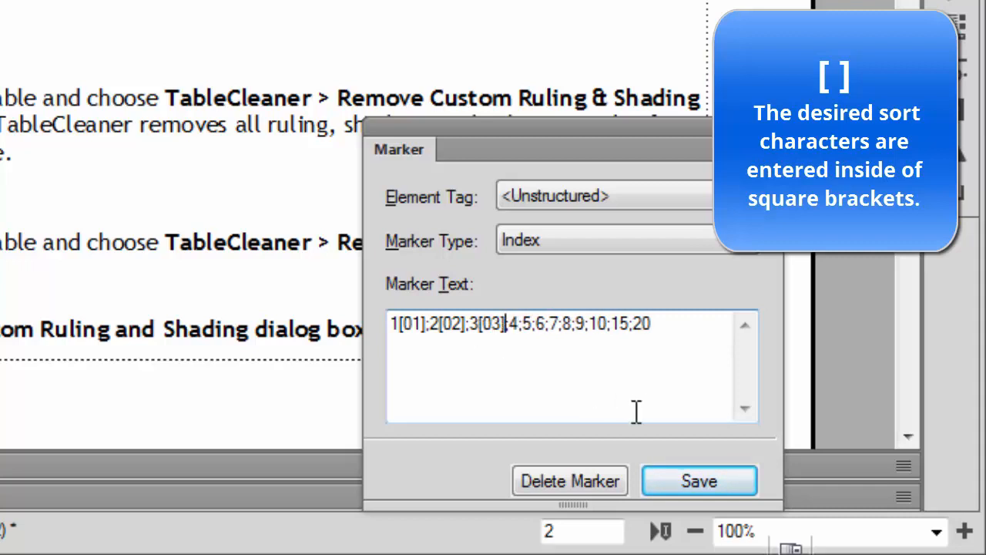
left_click(521, 323)
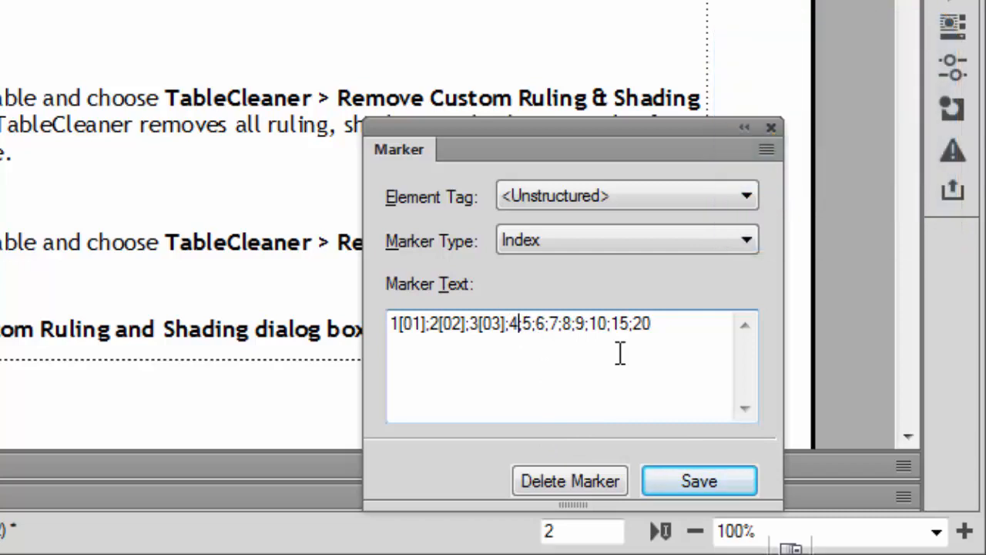
type("[")
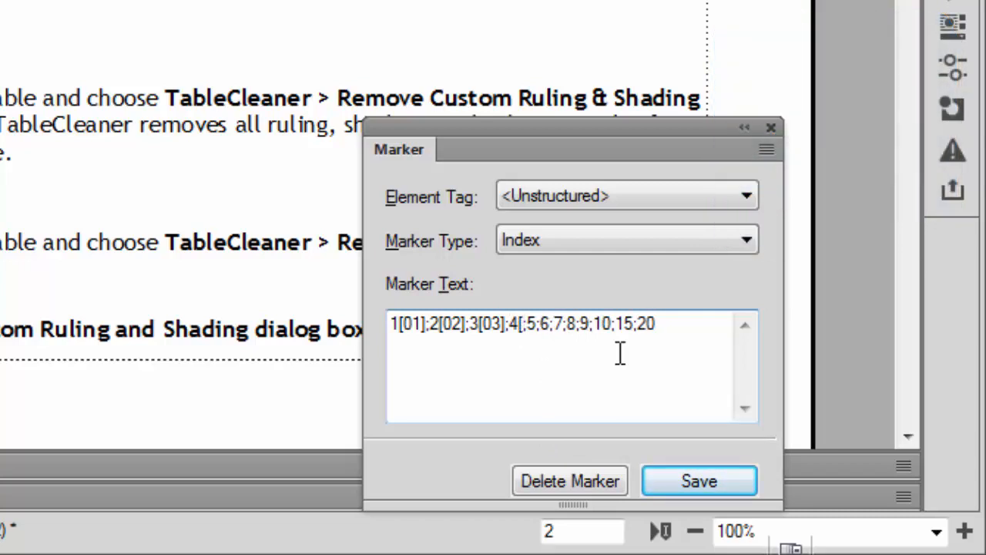
type("04")
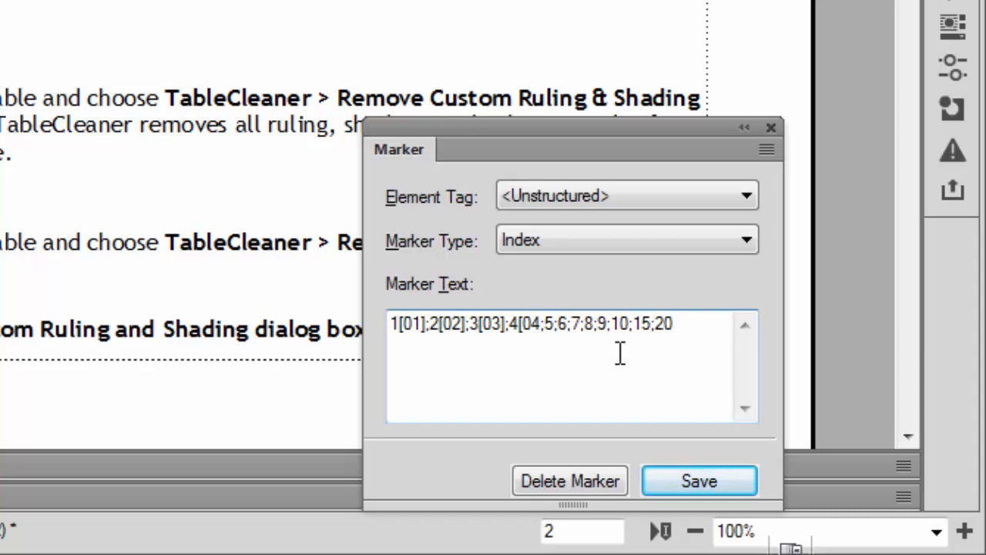
type("]")
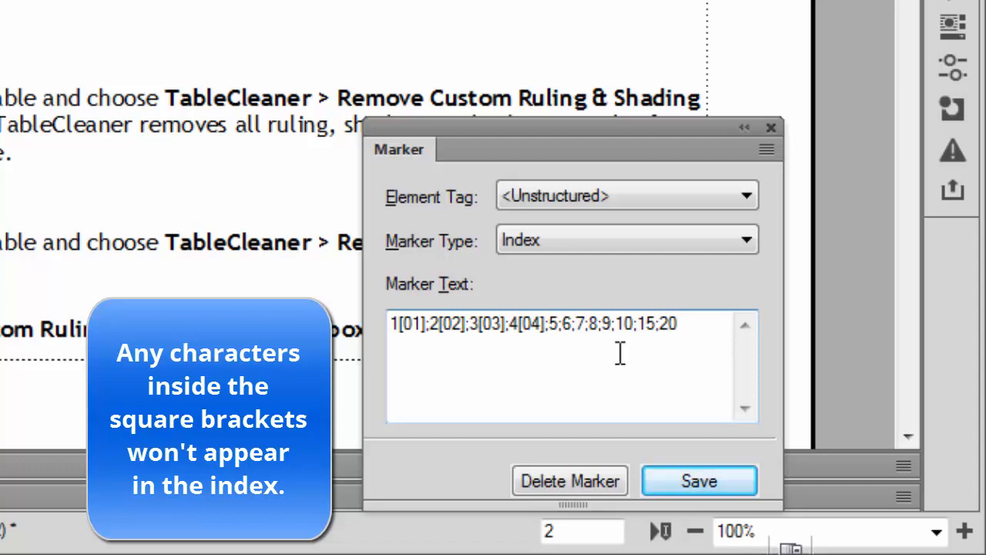
left_click(683, 485)
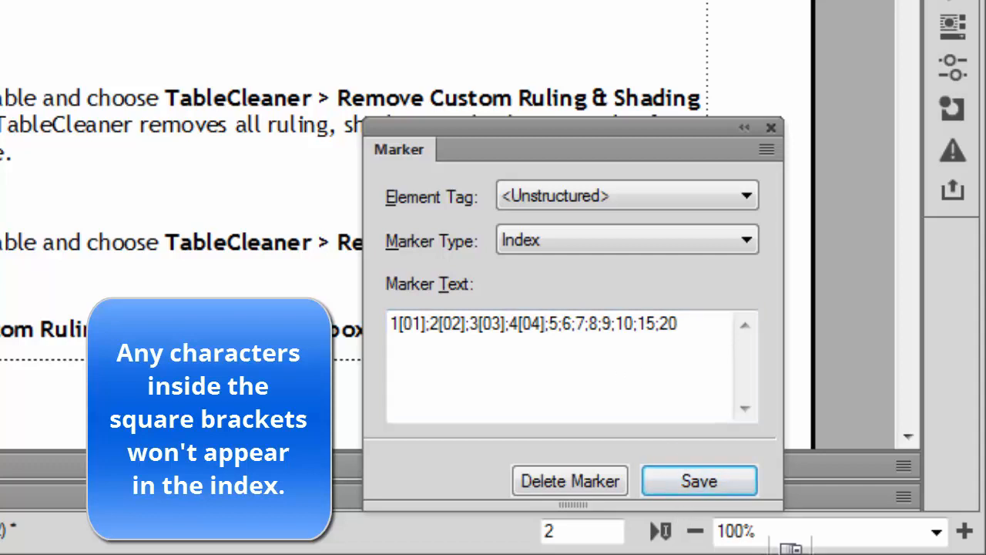
Step: Delete entries 5 through 9 from the marker text so that 4[04] is followed directly by 10;15;20
left_click(552, 327)
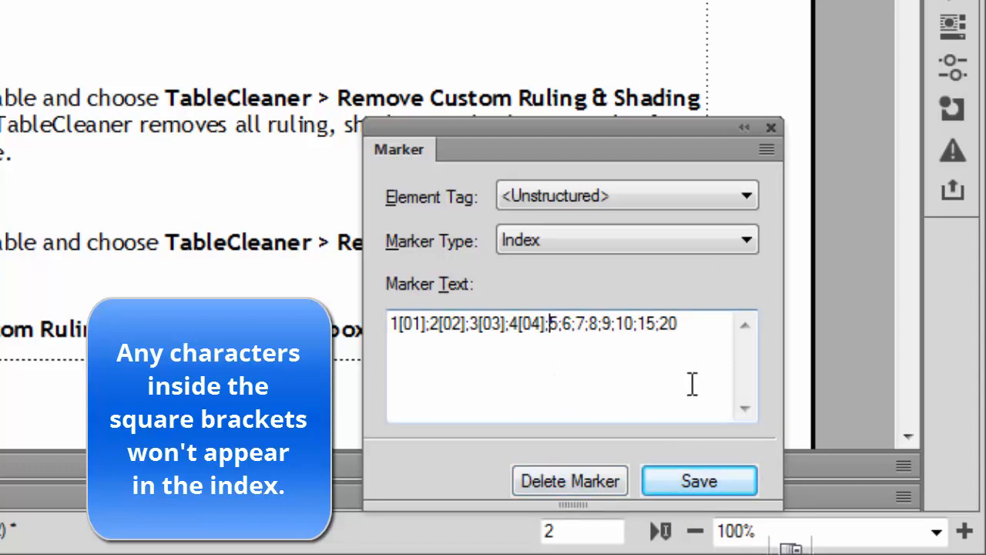
key("Delete")
key("Delete")
key("Delete")
key("Delete")
key("Delete")
key("Delete")
key("Delete")
key("Delete")
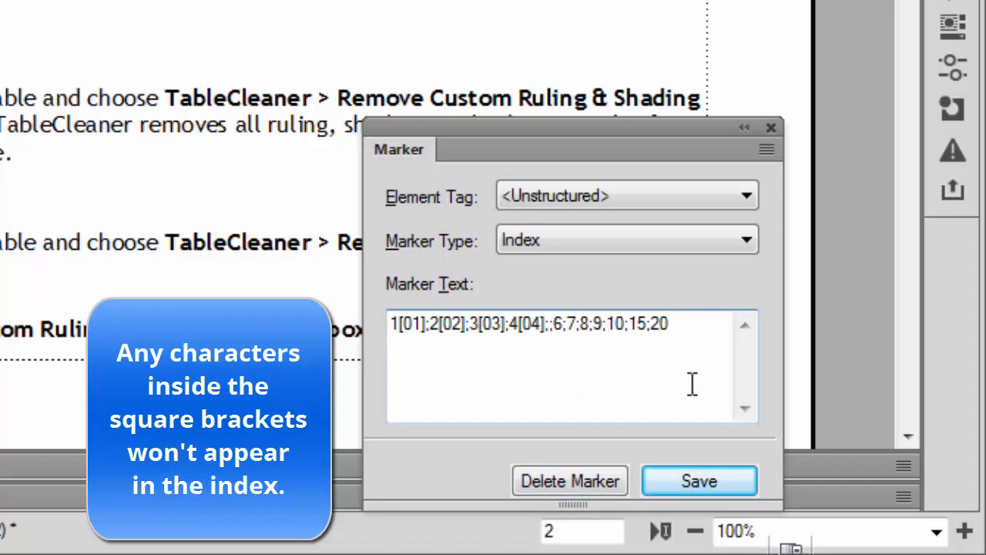
key("Delete")
key("Delete")
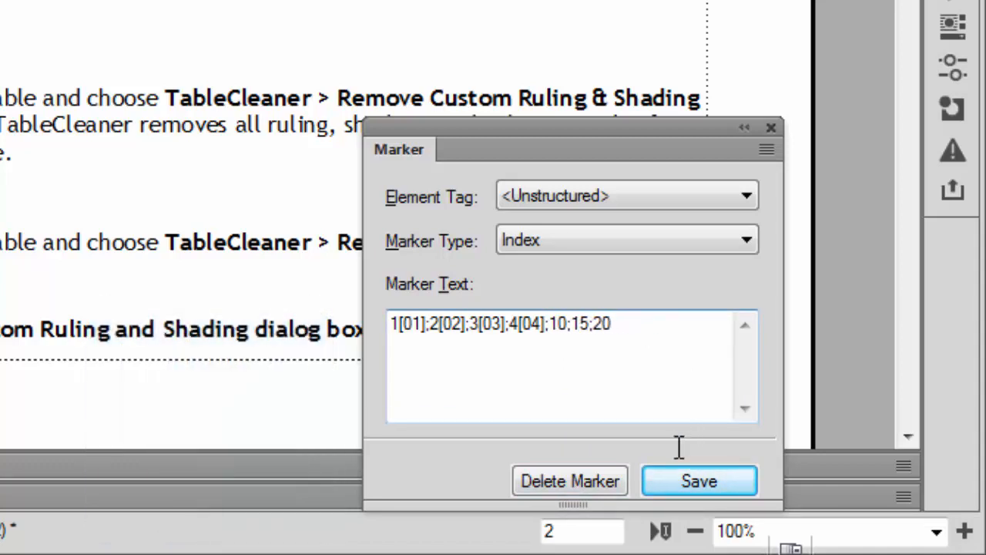
Step: Save the shortened numeric Index marker and update the book to regenerate its index
left_click(699, 481)
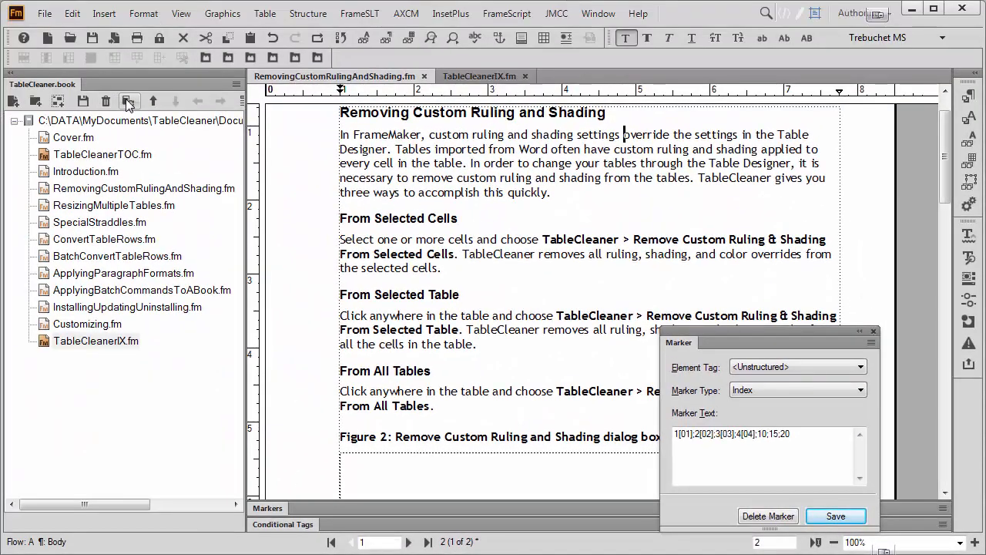
left_click(127, 101)
left_click(685, 511)
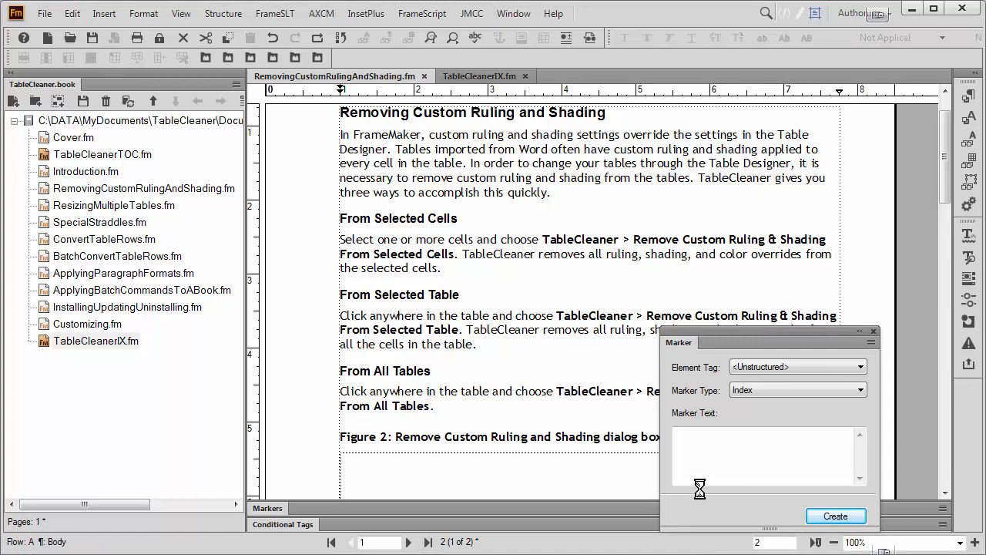
Step: Check the order of the Numerics group in the regenerated TableCleanerIX.fm index
left_click(501, 81)
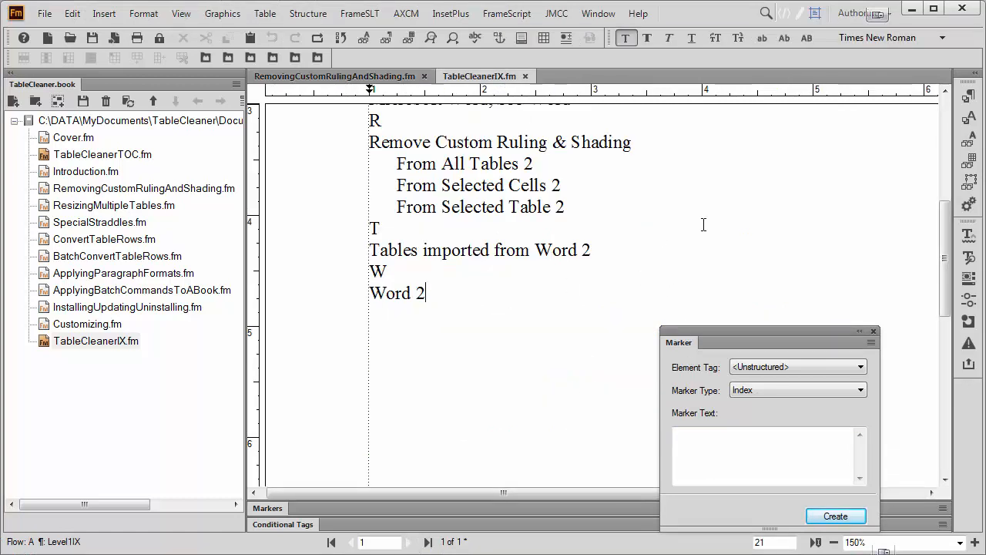
scroll(707, 221, "up", 3)
scroll(707, 220, "up", 2)
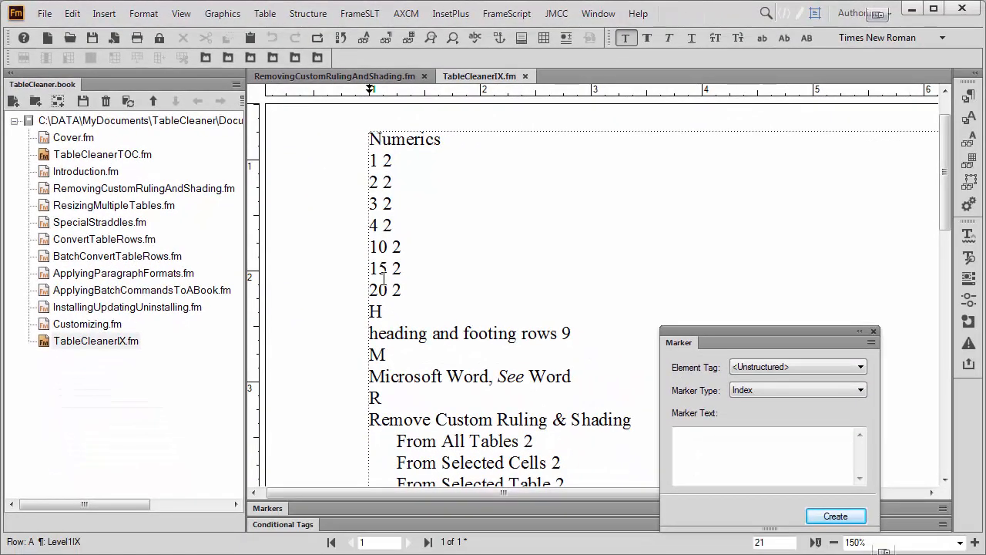
Step: Follow index entry 20 to its source document, and open the Microsoft Word "See" marker from the expanded Markers list for editing
left_click(385, 290, "ctrl+alt")
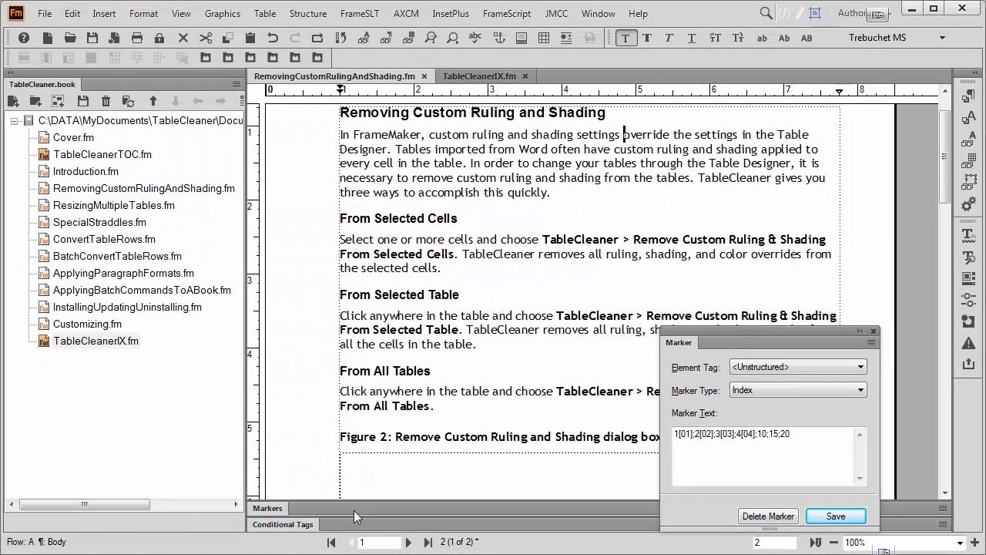
left_click(353, 510)
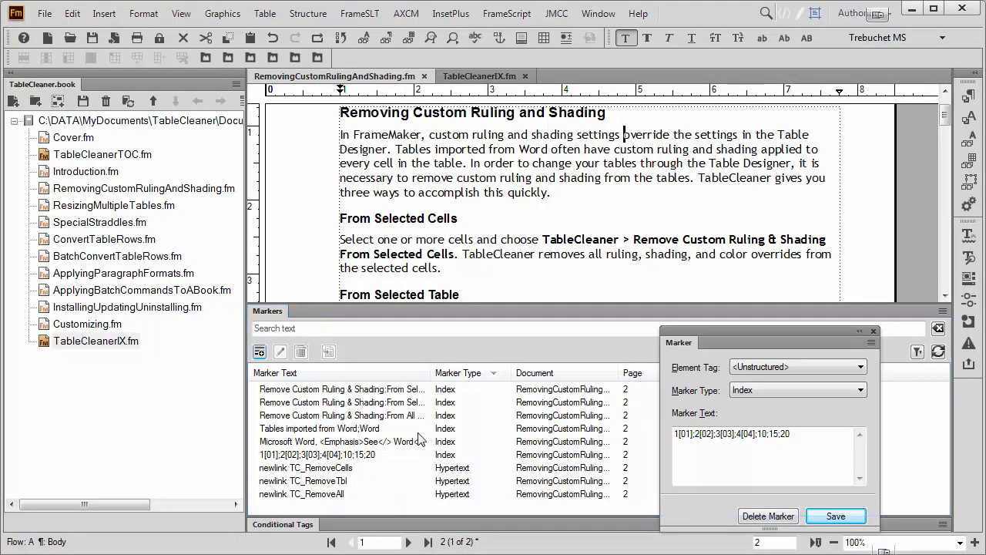
double_click(295, 442)
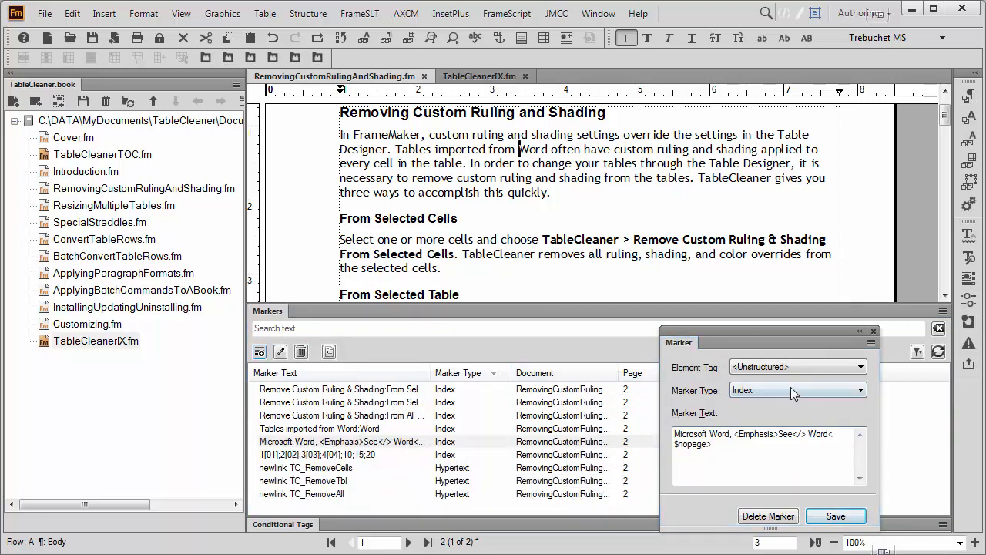
left_click_drag(797, 342, 782, 142)
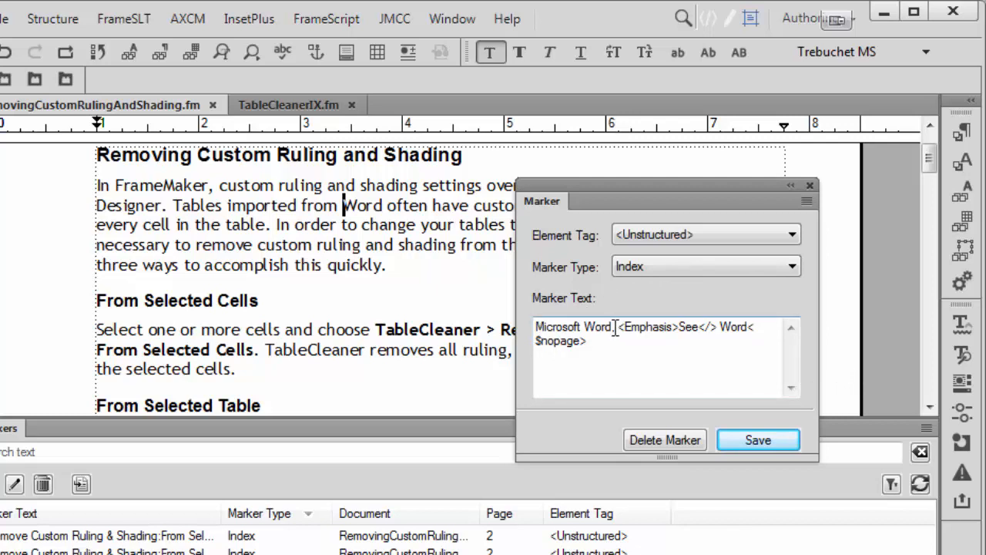
Step: Replace everything after "Microsoft Word" in the marker text with the sort text [Word], and save the marker
left_click_drag(614, 327, 608, 362)
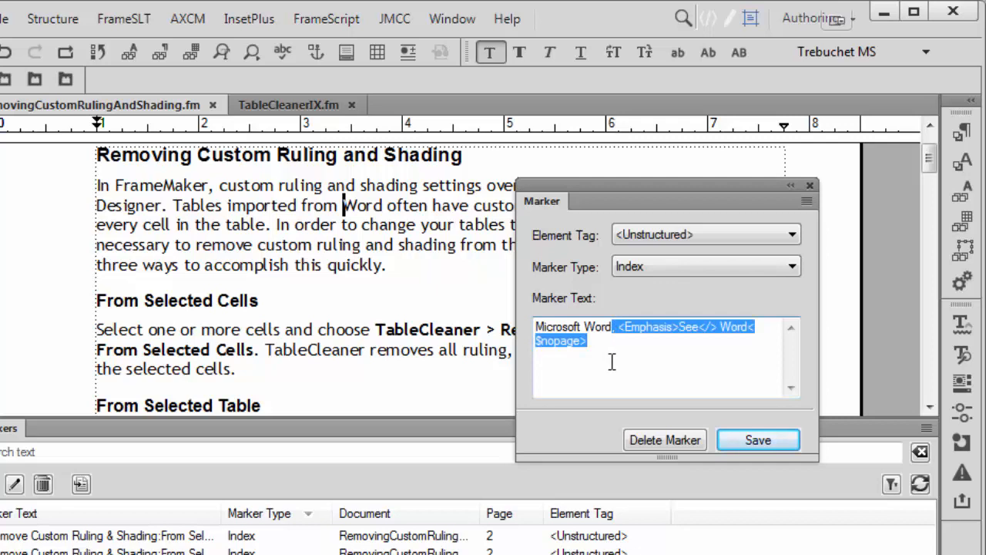
key("BackSpace")
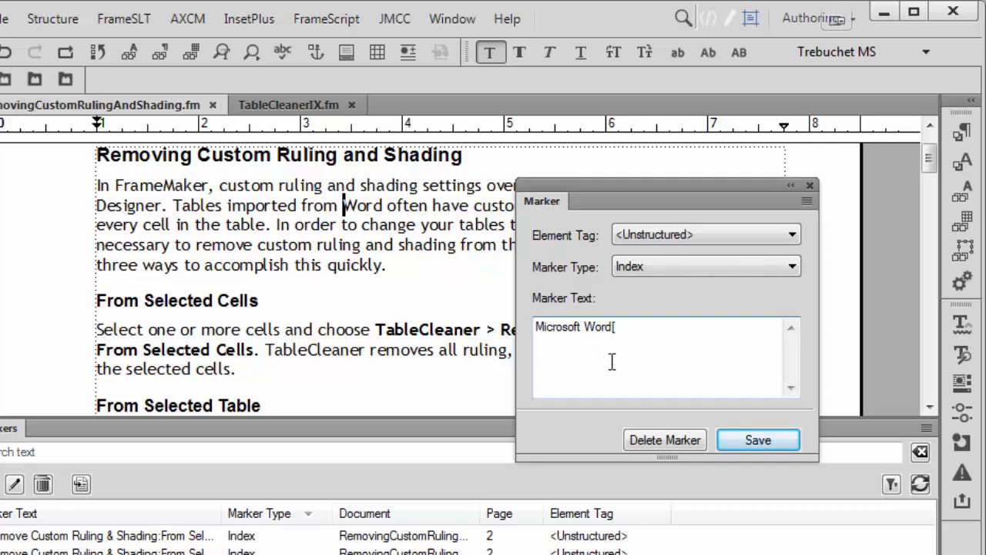
type("[w")
type("Word")
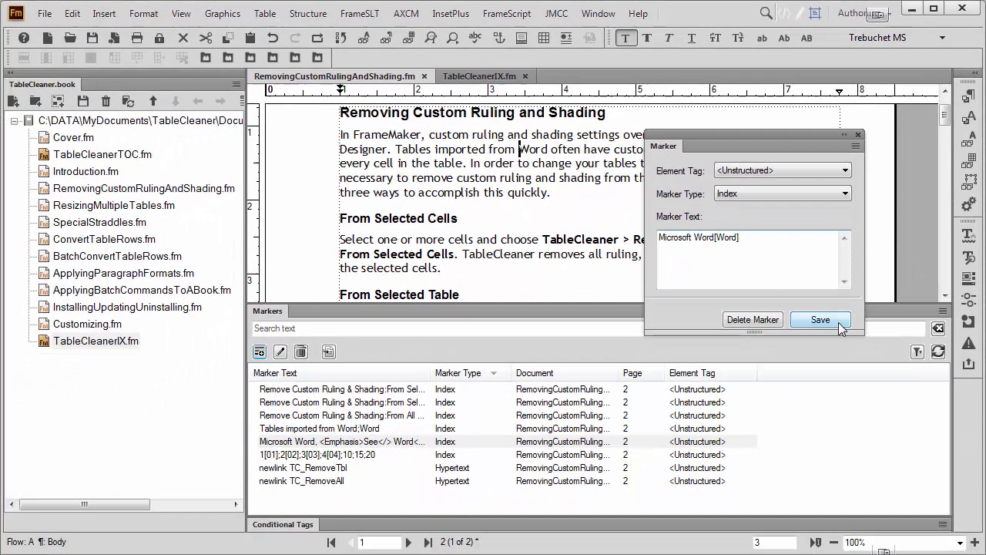
left_click(758, 440)
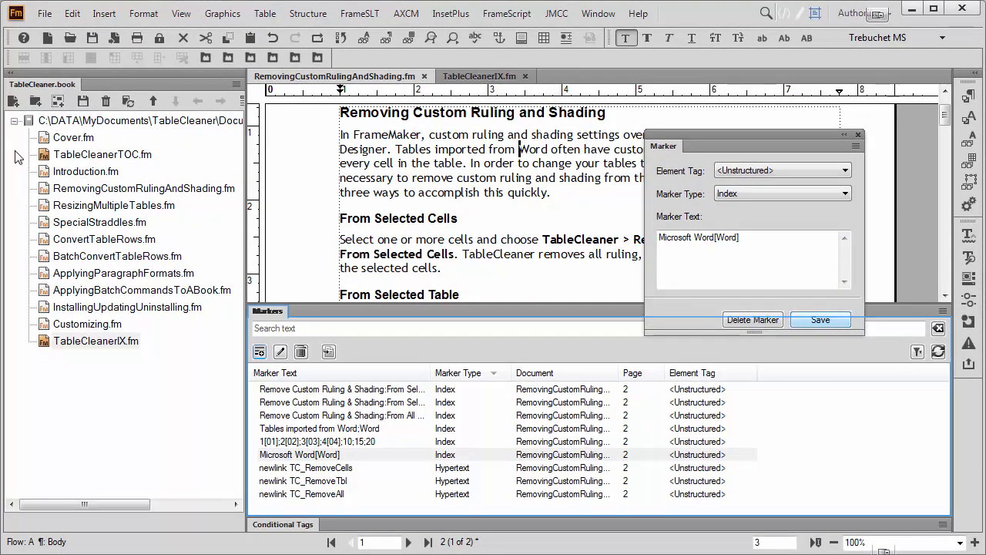
Step: Update the book and show the W group in the regenerated TableCleanerIX.fm index
left_click(127, 101)
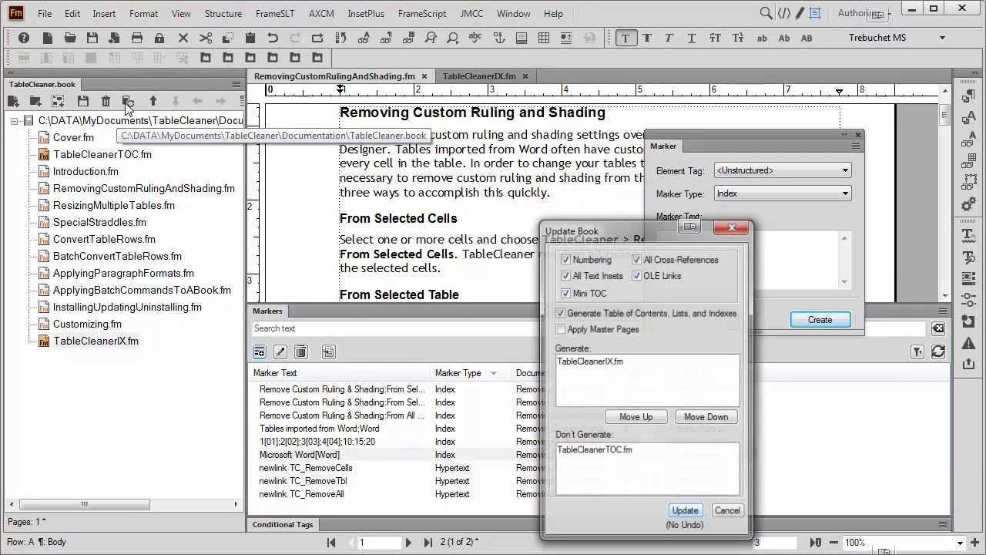
left_click(685, 510)
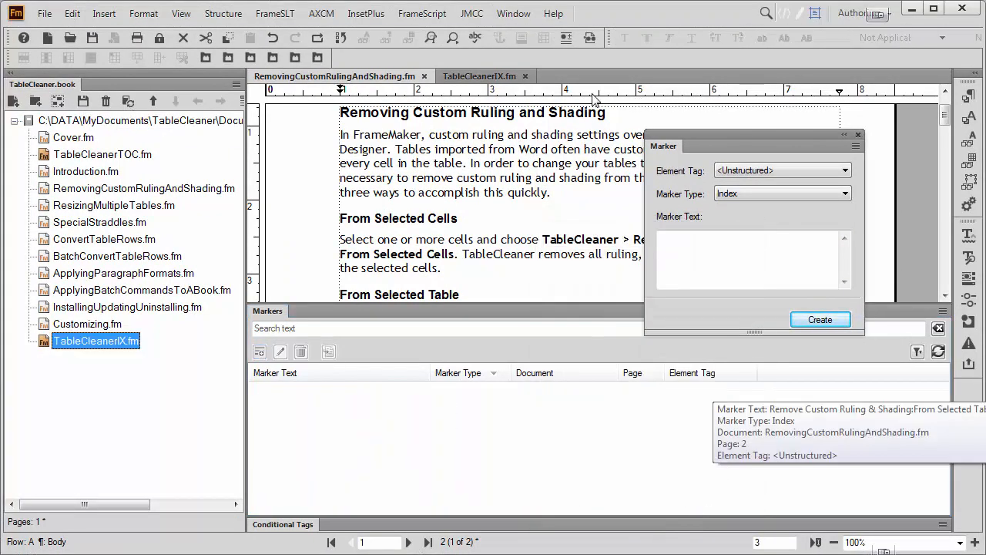
left_click(469, 78)
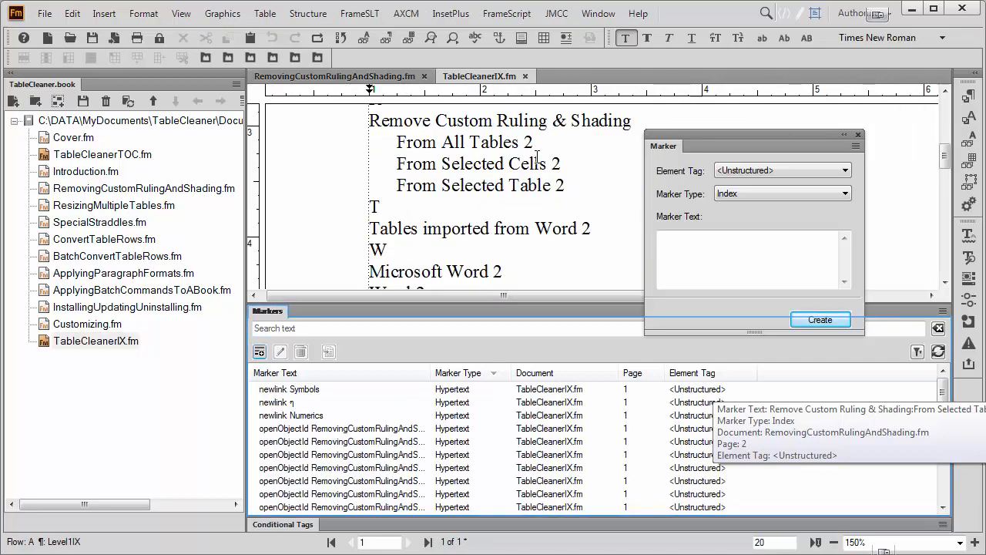
scroll(537, 159, "down", 1)
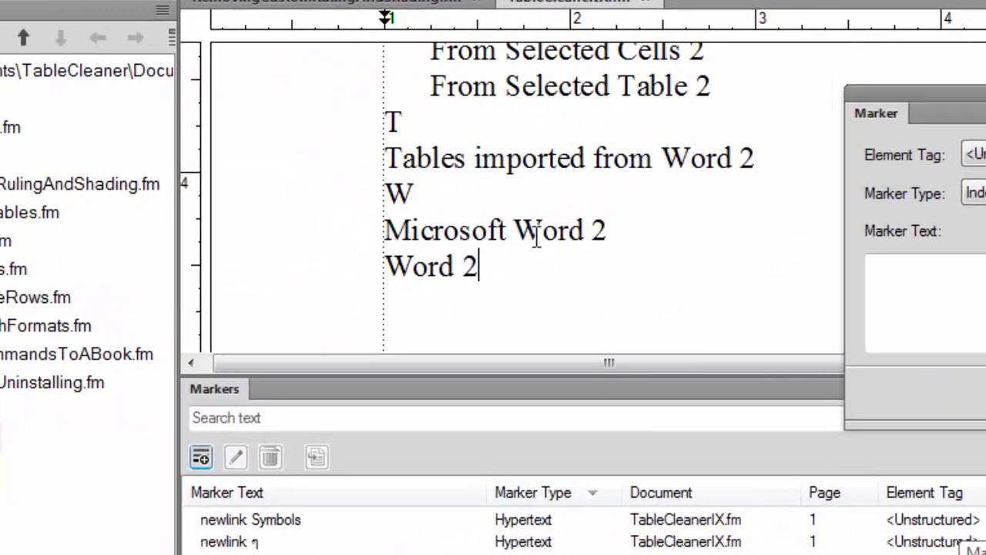